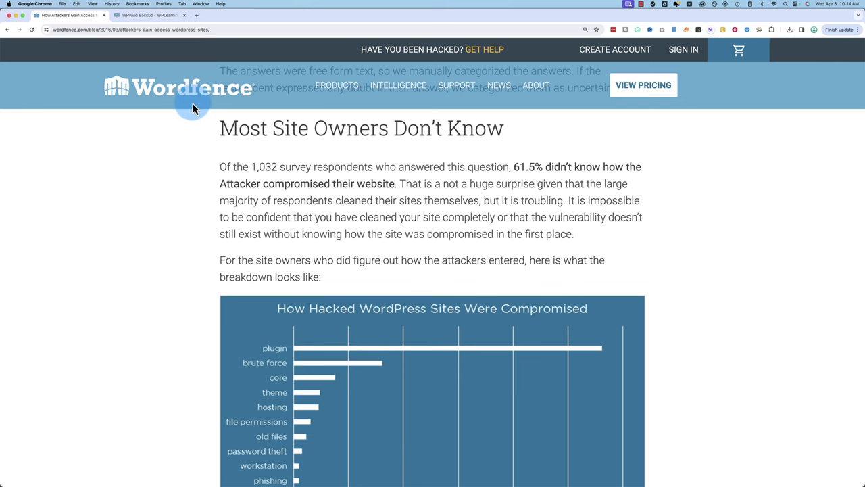
- Examine the Wordfence chart of how hacked WordPress sites were compromised and check the WordPress admin's core update notice
{"action": "scroll", "coordinate": [228, 205], "scroll_direction": "down", "scroll_amount": 2}
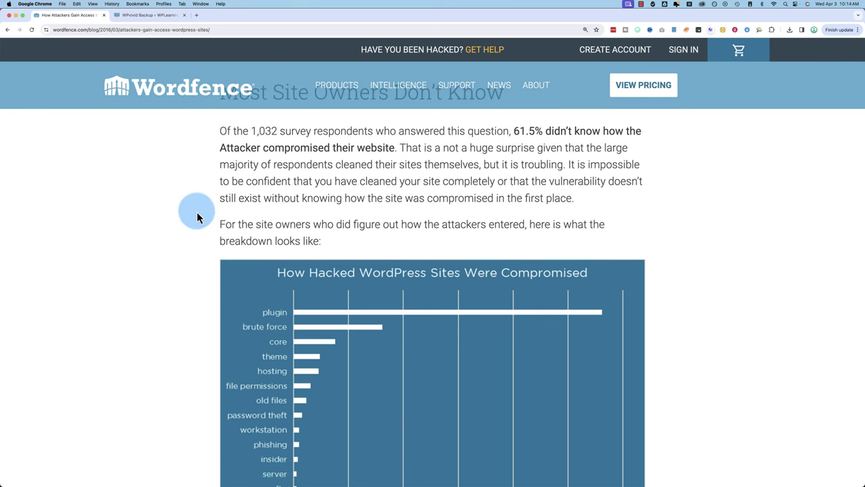
{"action": "scroll", "coordinate": [198, 216], "scroll_direction": "down", "scroll_amount": 2}
{"action": "scroll", "coordinate": [197, 217], "scroll_direction": "down", "scroll_amount": 2}
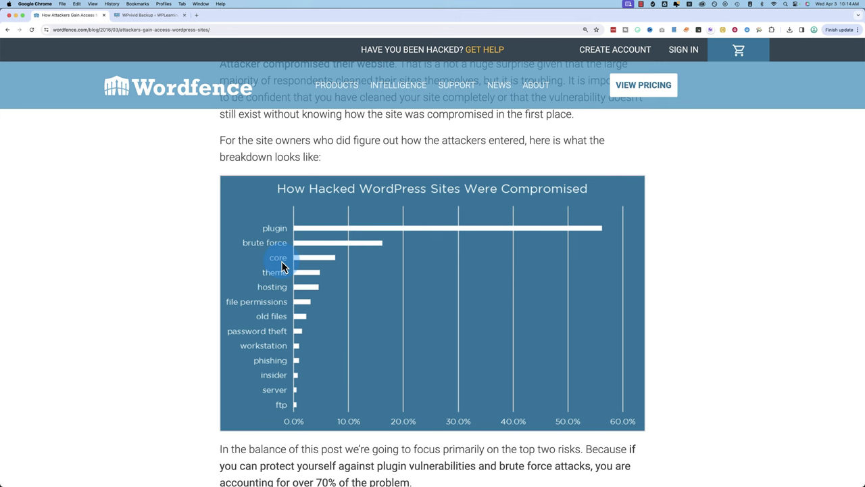
{"action": "left_click", "coordinate": [132, 15]}
{"action": "scroll", "coordinate": [169, 150], "scroll_direction": "up", "scroll_amount": 10}
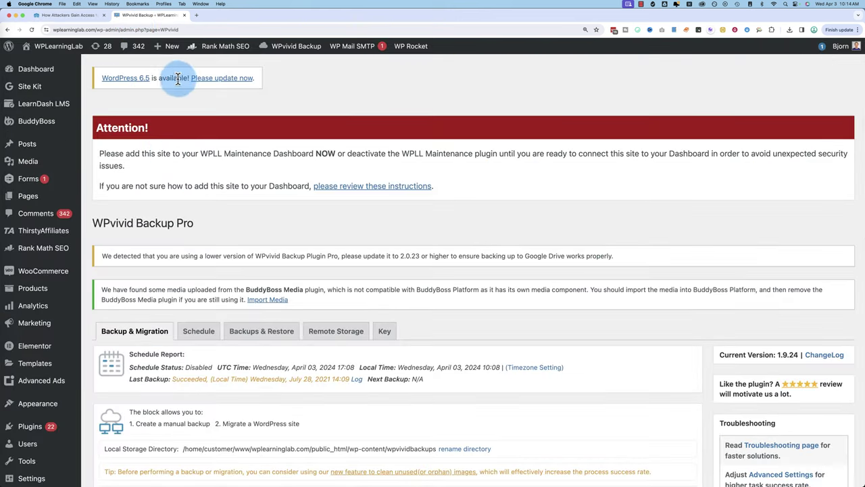
{"action": "left_click", "coordinate": [85, 15]}
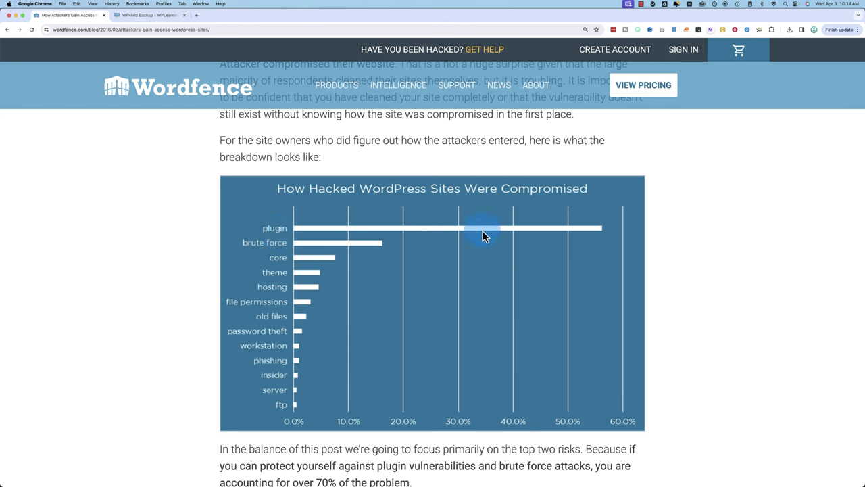
- Switch to the WordPress admin and review the pending plugin updates and the WPvivid Backup Pro page
{"action": "left_click", "coordinate": [156, 15]}
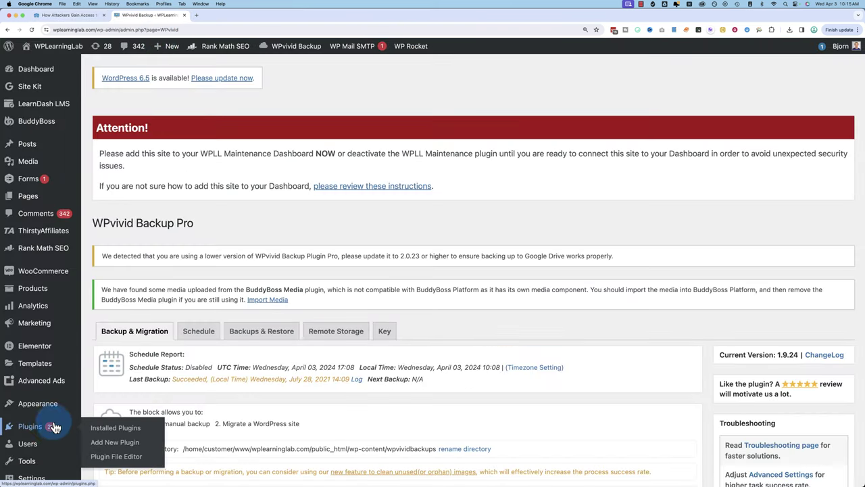
{"action": "scroll", "coordinate": [27, 426], "scroll_direction": "down", "scroll_amount": 3}
{"action": "mouse_move", "coordinate": [54, 323]}
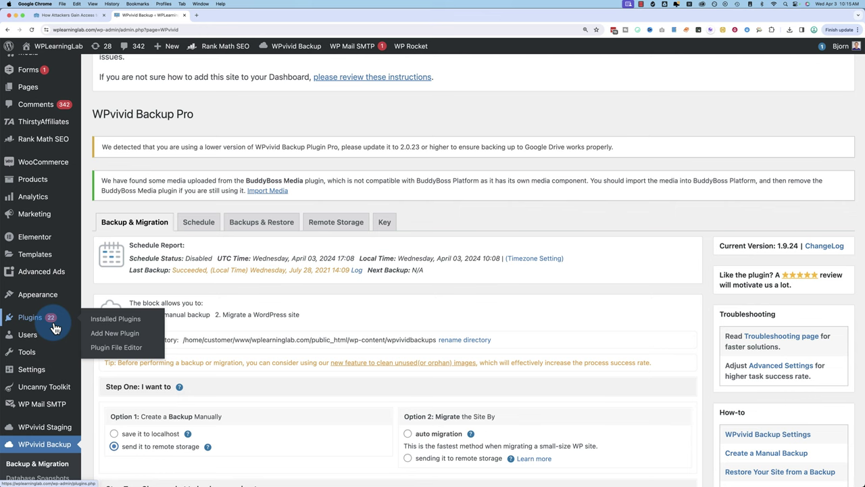
{"action": "scroll", "coordinate": [31, 280], "scroll_direction": "up", "scroll_amount": 3}
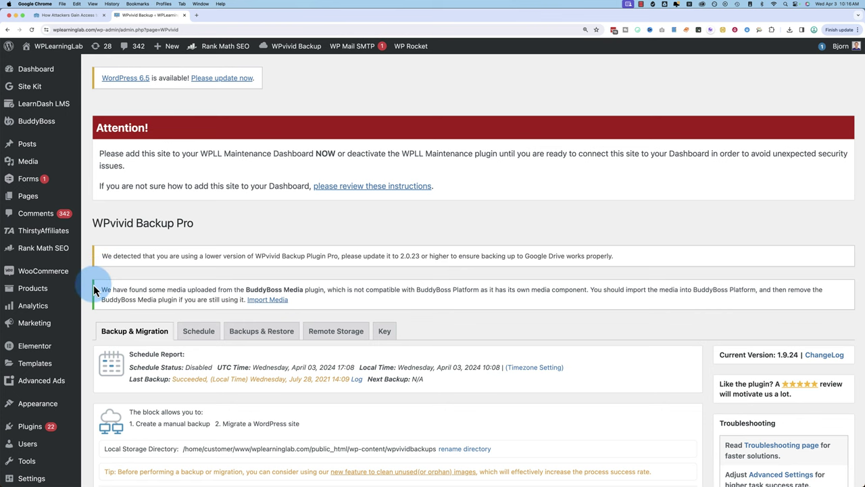
{"action": "scroll", "coordinate": [93, 289], "scroll_direction": "down", "scroll_amount": 1}
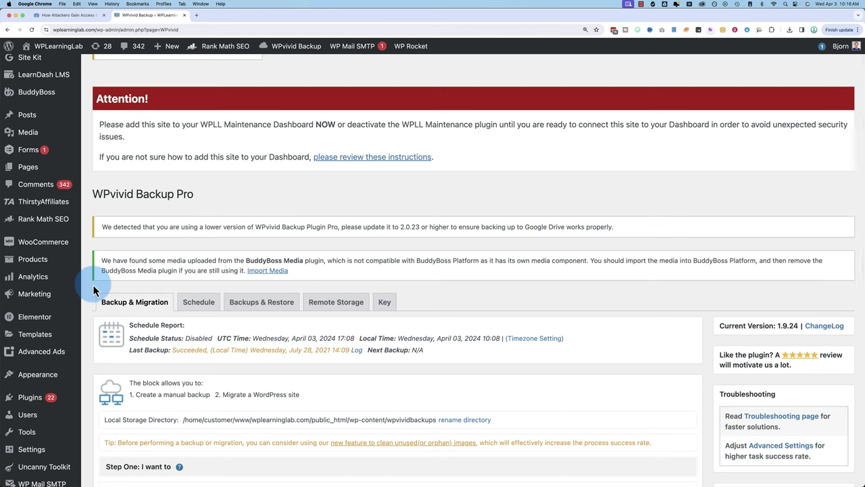
{"action": "left_click_drag", "start_coordinate": [196, 194], "coordinate": [92, 197]}
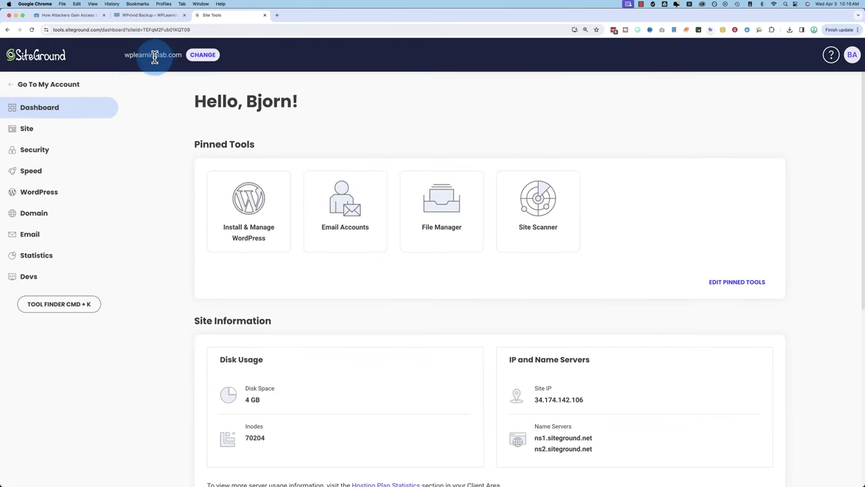
- Open the Security backups page in SiteGround Site Tools and review the new-backup form and the existing backups
{"action": "key", "text": "super+equal"}
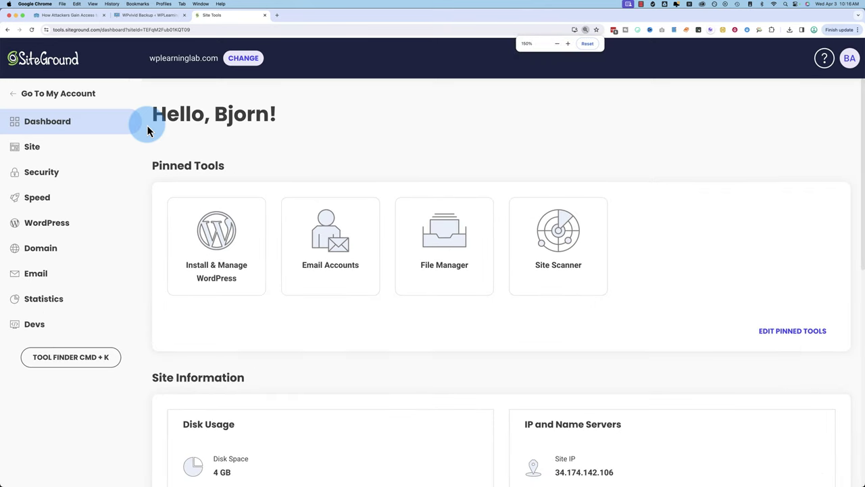
{"action": "left_click", "coordinate": [49, 175]}
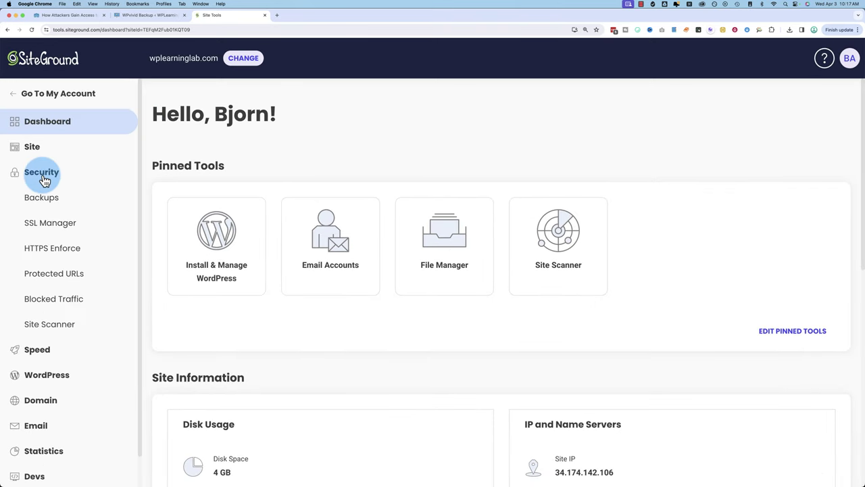
{"action": "left_click", "coordinate": [41, 200]}
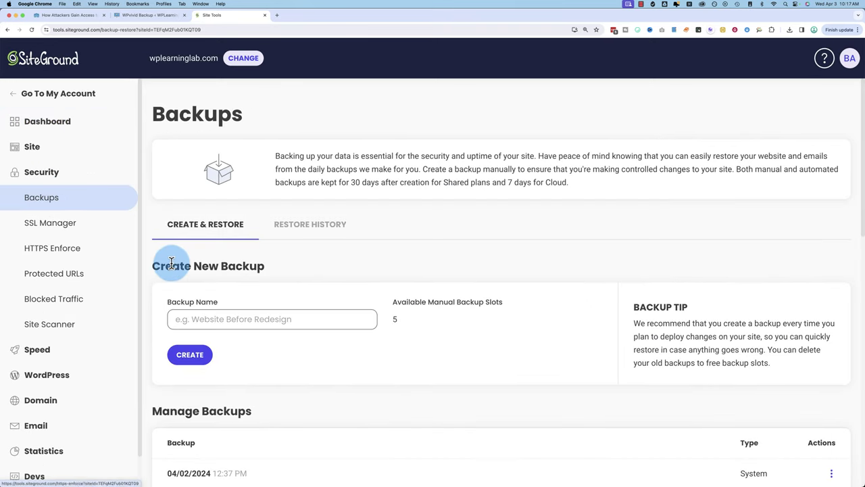
{"action": "scroll", "coordinate": [171, 264], "scroll_direction": "down", "scroll_amount": 4}
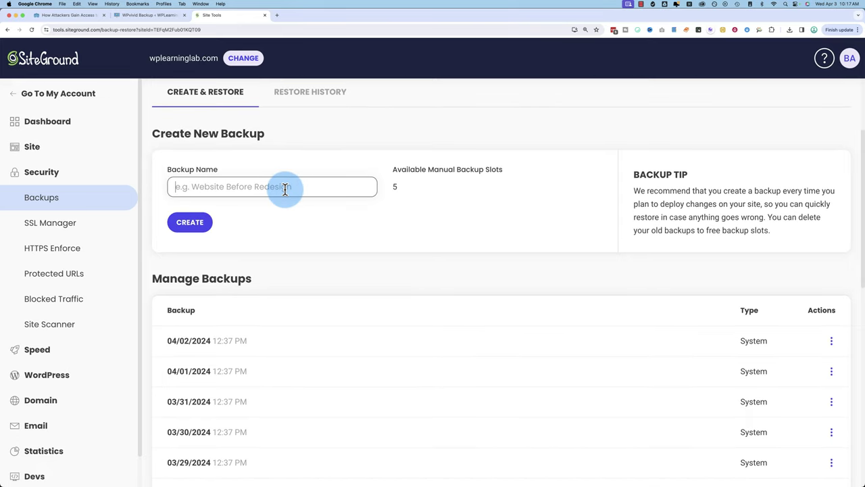
{"action": "left_click", "coordinate": [202, 228]}
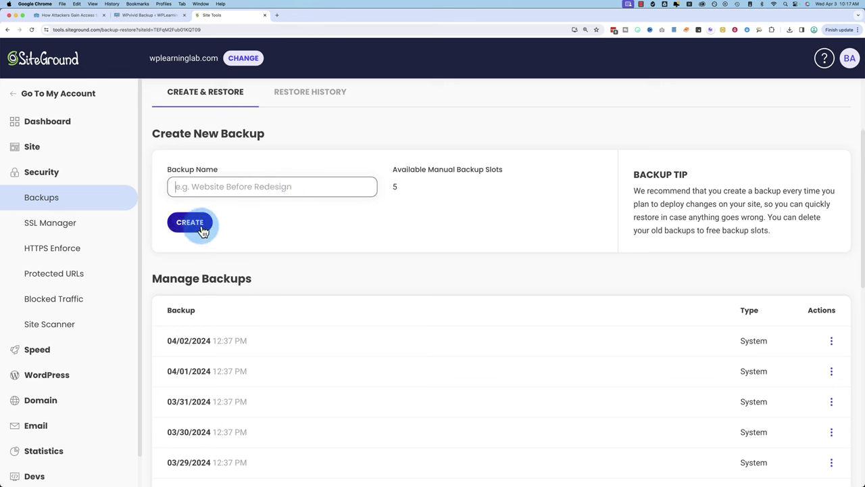
{"action": "left_click_drag", "start_coordinate": [201, 30], "coordinate": [147, 53]}
- Return to the WordPress admin and open WPvivid Backup's Backup & Migration page
{"action": "left_click", "coordinate": [143, 15]}
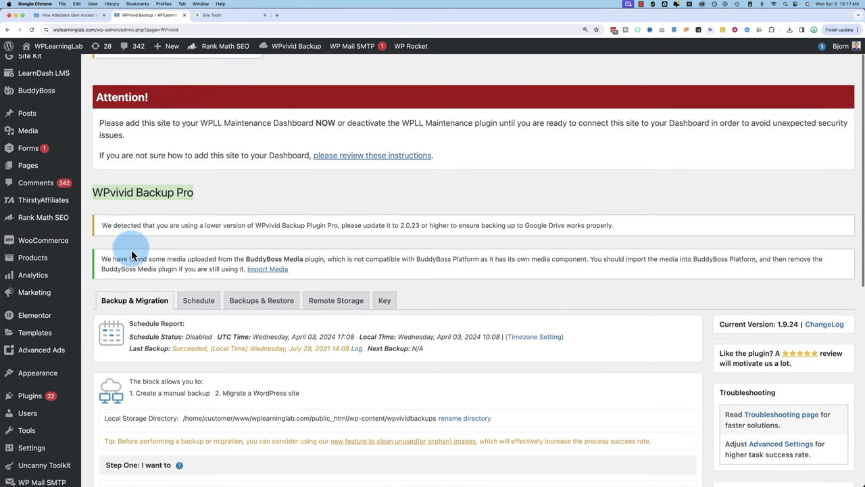
{"action": "scroll", "coordinate": [134, 253], "scroll_direction": "down", "scroll_amount": 2}
{"action": "scroll", "coordinate": [132, 255], "scroll_direction": "down", "scroll_amount": 2}
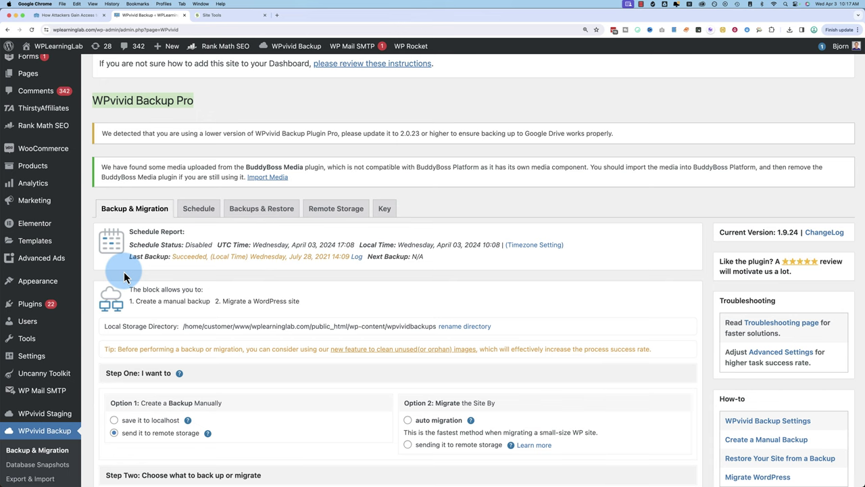
{"action": "scroll", "coordinate": [112, 280], "scroll_direction": "up", "scroll_amount": 2}
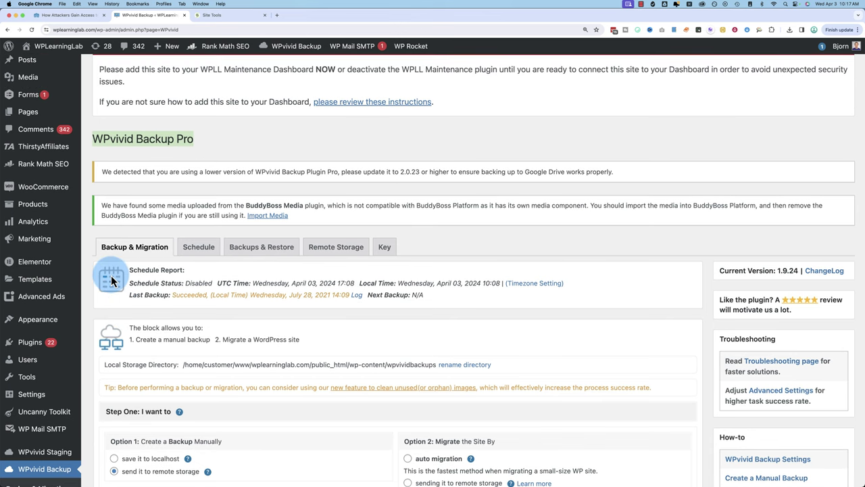
{"action": "scroll", "coordinate": [111, 284], "scroll_direction": "down", "scroll_amount": 7}
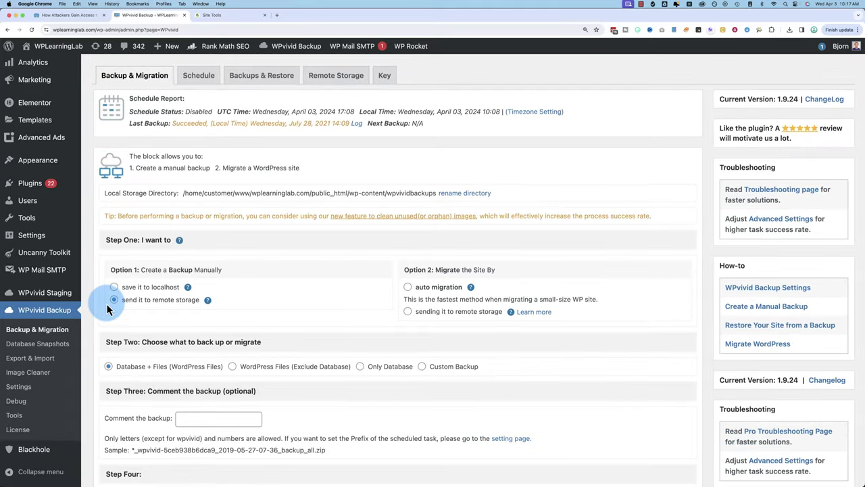
{"action": "left_click", "coordinate": [40, 331]}
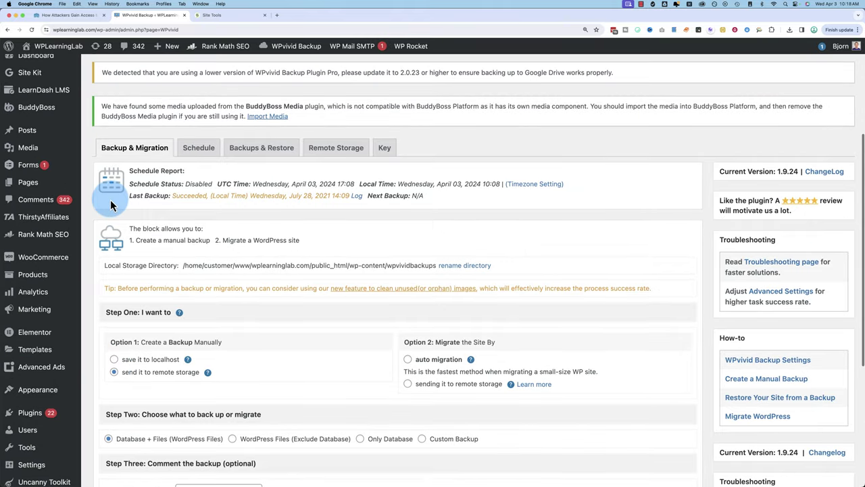
- Set the manual backup to be saved to localhost
{"action": "scroll", "coordinate": [115, 196], "scroll_direction": "down", "scroll_amount": 2}
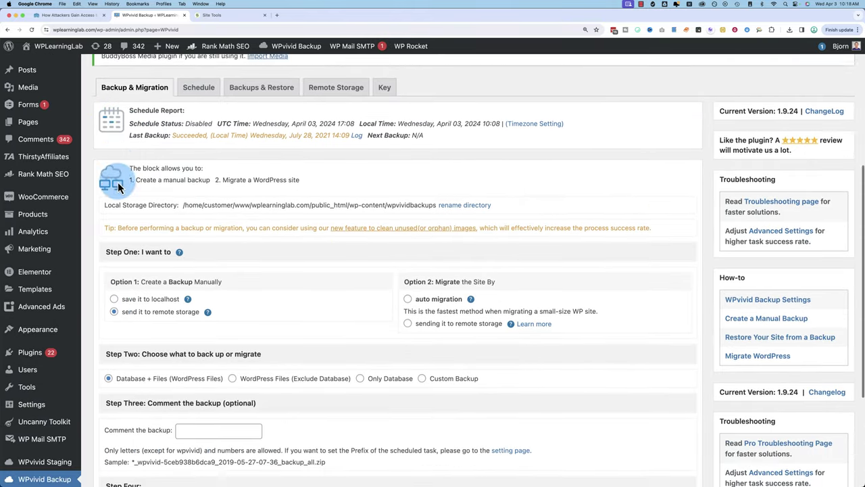
{"action": "scroll", "coordinate": [118, 186], "scroll_direction": "down", "scroll_amount": 4}
{"action": "left_click", "coordinate": [115, 190]}
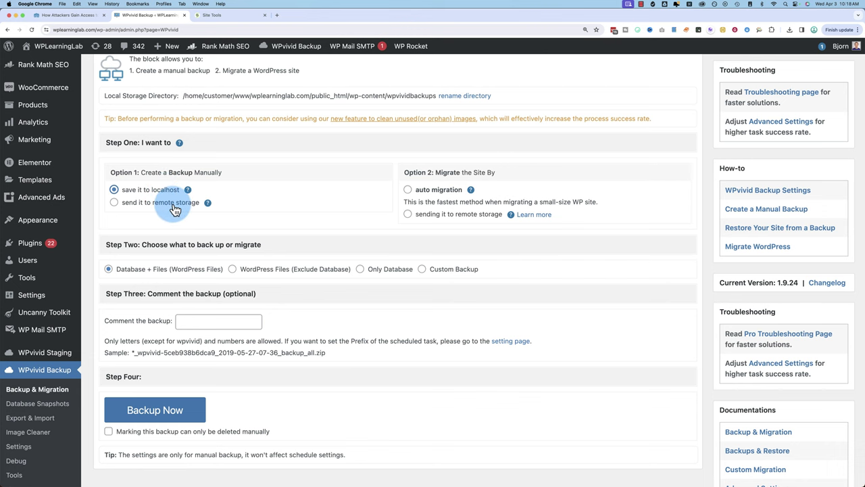
- View the remote storage providers for sending the backup off-site and return to the Backup & Migration settings
{"action": "left_click", "coordinate": [115, 203]}
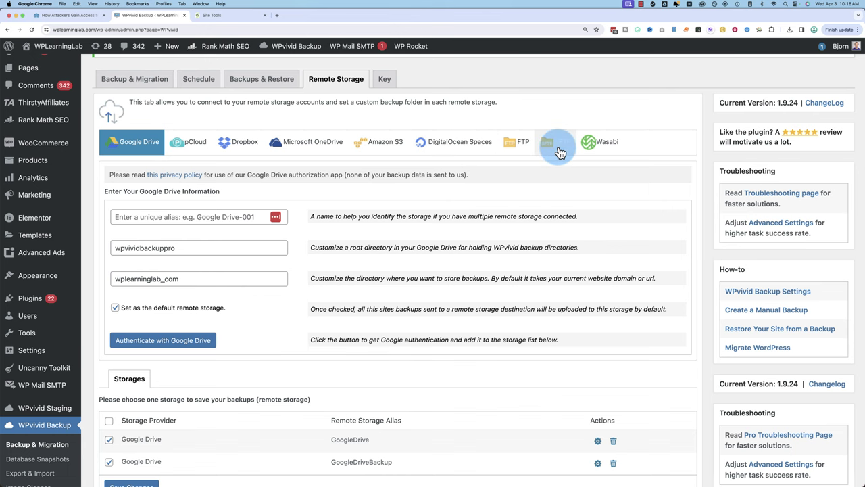
{"action": "left_click", "coordinate": [164, 82]}
{"action": "scroll", "coordinate": [167, 155], "scroll_direction": "down", "scroll_amount": 1}
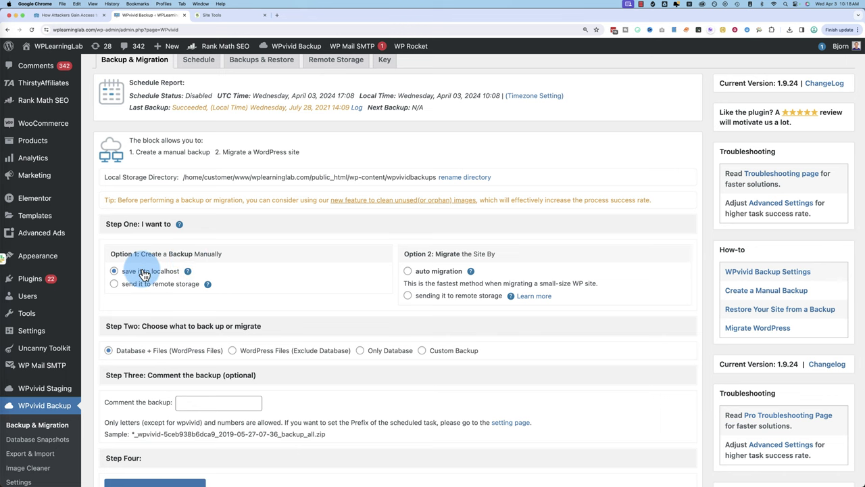
{"action": "scroll", "coordinate": [257, 269], "scroll_direction": "down", "scroll_amount": 1}
{"action": "scroll", "coordinate": [257, 271], "scroll_direction": "down", "scroll_amount": 2}
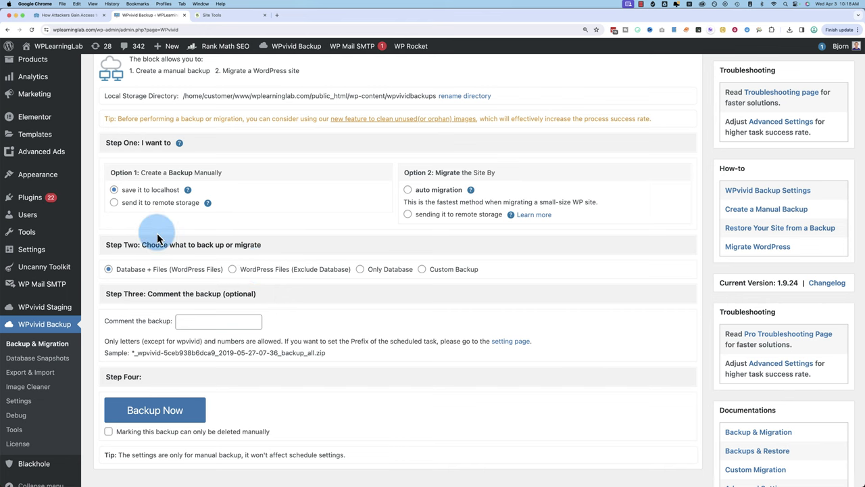
- Enter "beforepluginupdatesapr32024" as the backup's comment
{"action": "scroll", "coordinate": [244, 251], "scroll_direction": "down", "scroll_amount": 2}
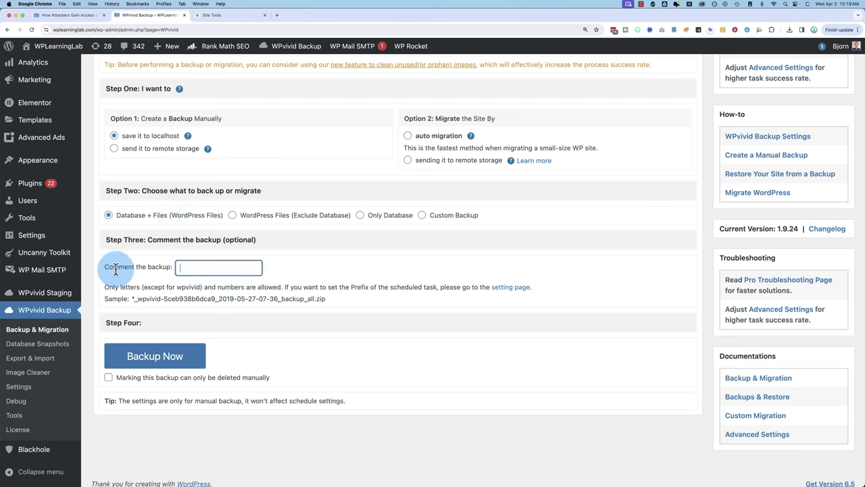
{"action": "left_click", "coordinate": [180, 269]}
{"action": "type", "text": "beforepluginupdatesapr32024"}
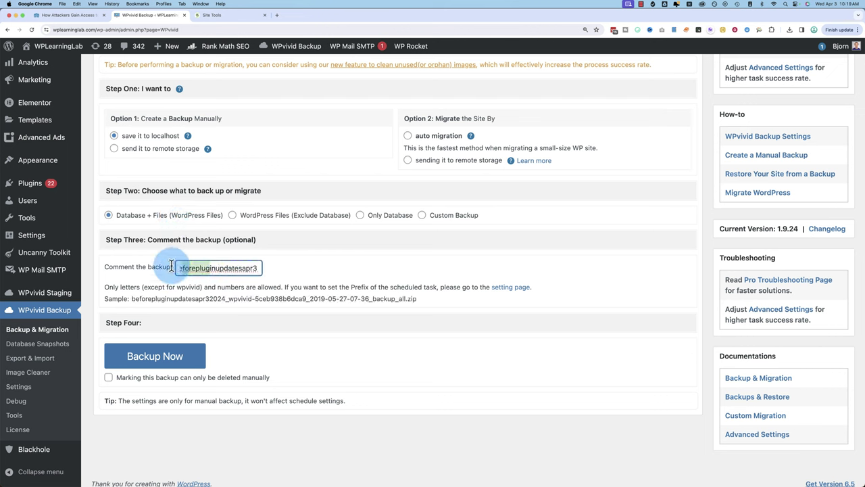
{"action": "left_click_drag", "start_coordinate": [182, 270], "coordinate": [258, 270]}
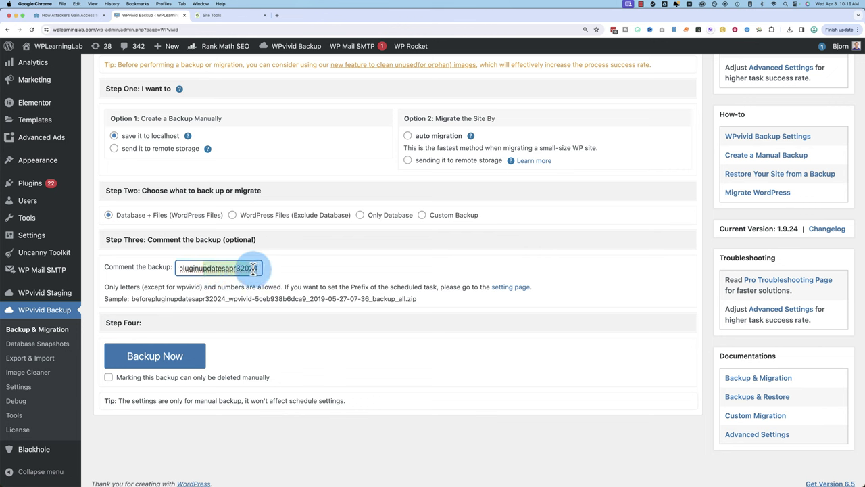
{"action": "left_click", "coordinate": [242, 269]}
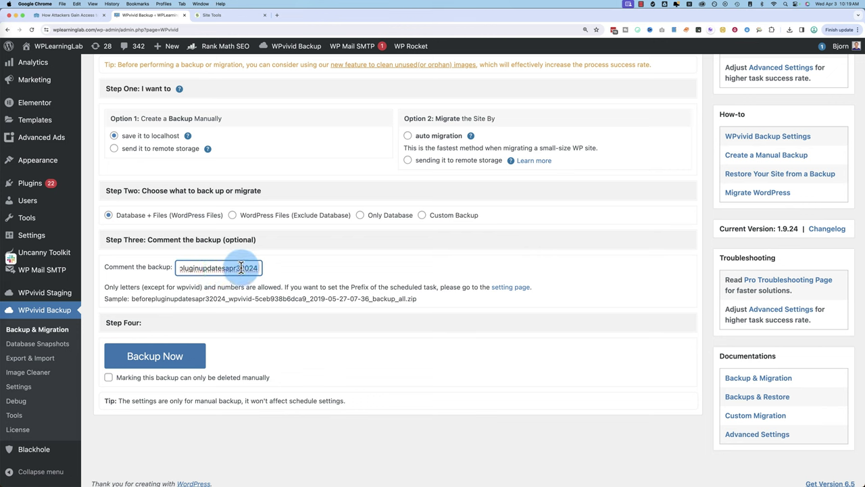
{"action": "left_click", "coordinate": [241, 267]}
{"action": "left_click", "coordinate": [239, 268]}
{"action": "left_click_drag", "start_coordinate": [239, 269], "coordinate": [189, 268]}
{"action": "left_click", "coordinate": [225, 271]}
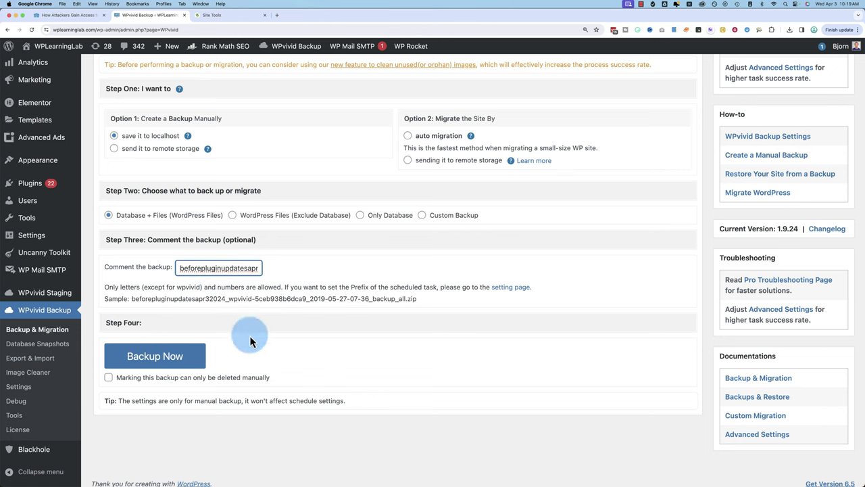
- Mark the backup as only manually deletable and start the backup
{"action": "left_click", "coordinate": [109, 377]}
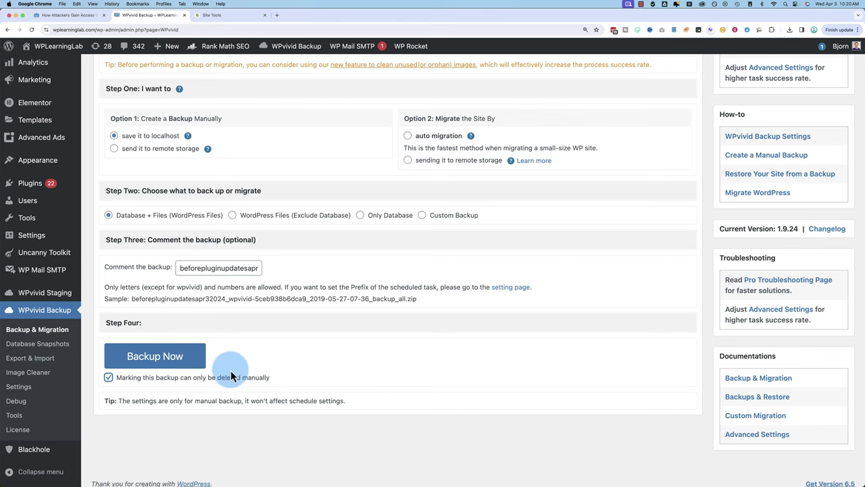
{"action": "left_click", "coordinate": [147, 357]}
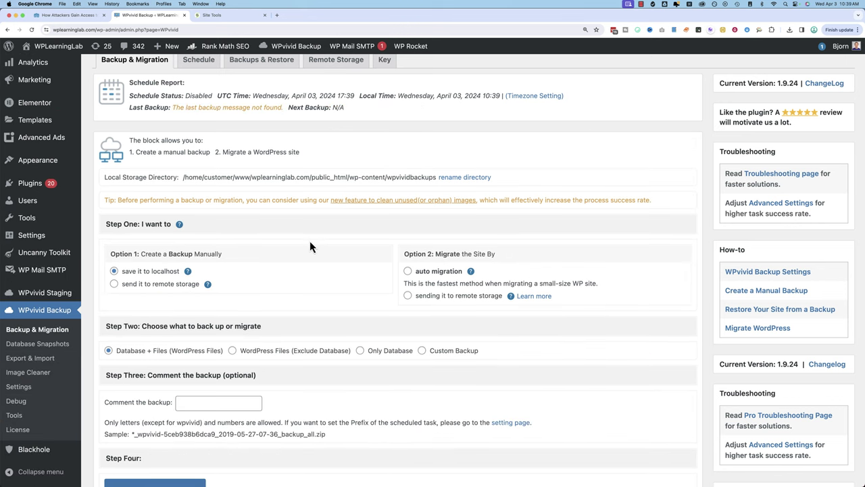
- Open the Backups & Restore list and check the new localhost backup's date and size
{"action": "left_click", "coordinate": [249, 64]}
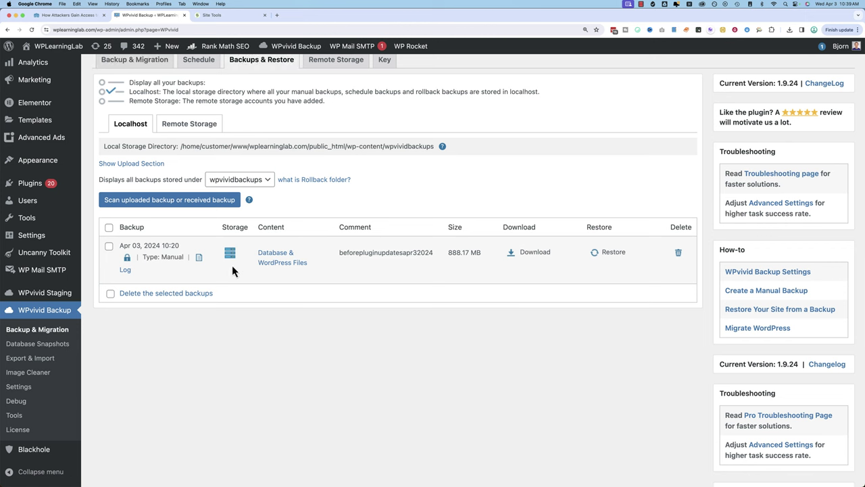
{"action": "left_click_drag", "start_coordinate": [120, 245], "coordinate": [160, 248]}
{"action": "left_click_drag", "start_coordinate": [448, 258], "coordinate": [485, 257]}
{"action": "left_click", "coordinate": [481, 260]}
{"action": "scroll", "coordinate": [260, 321], "scroll_direction": "up", "scroll_amount": 2}
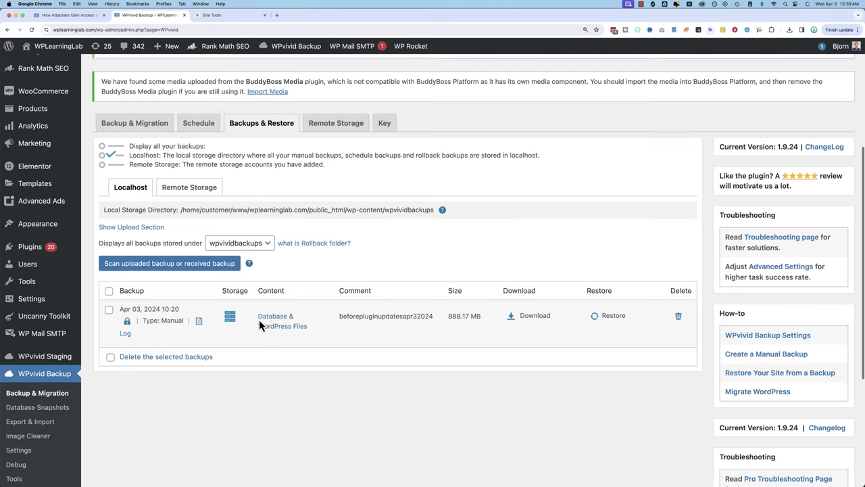
- Revisit the Backup & Migration settings and reopen the list of localhost backups under Backups & Restore
{"action": "left_click", "coordinate": [145, 125]}
{"action": "scroll", "coordinate": [205, 126], "scroll_direction": "down", "scroll_amount": 2}
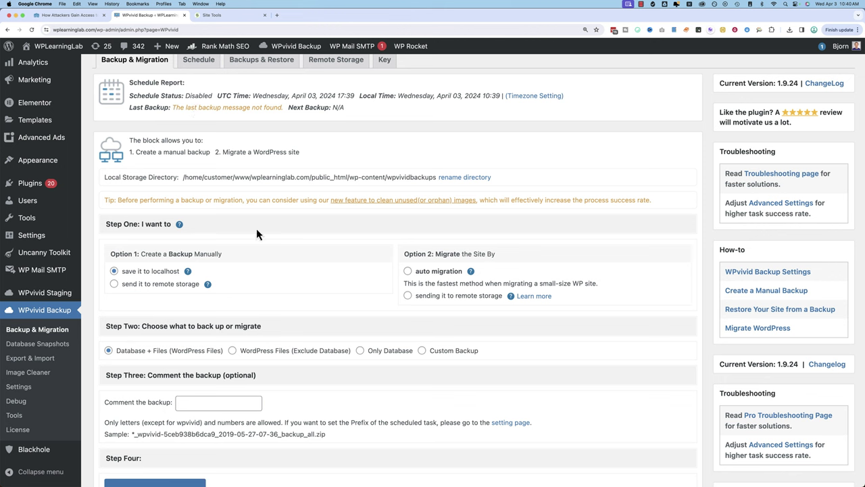
{"action": "right_click", "coordinate": [295, 279]}
{"action": "left_click", "coordinate": [261, 60]}
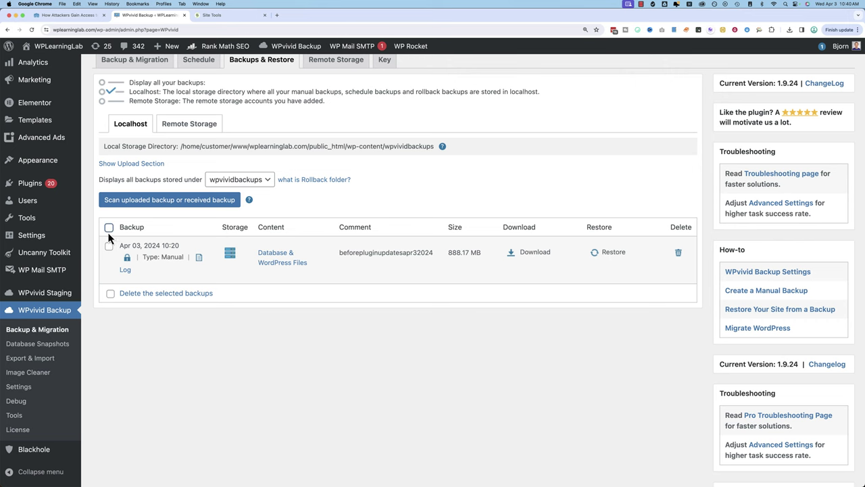
- Open the installed plugins list and review which plugins have new versions available
{"action": "scroll", "coordinate": [91, 226], "scroll_direction": "up", "scroll_amount": 3}
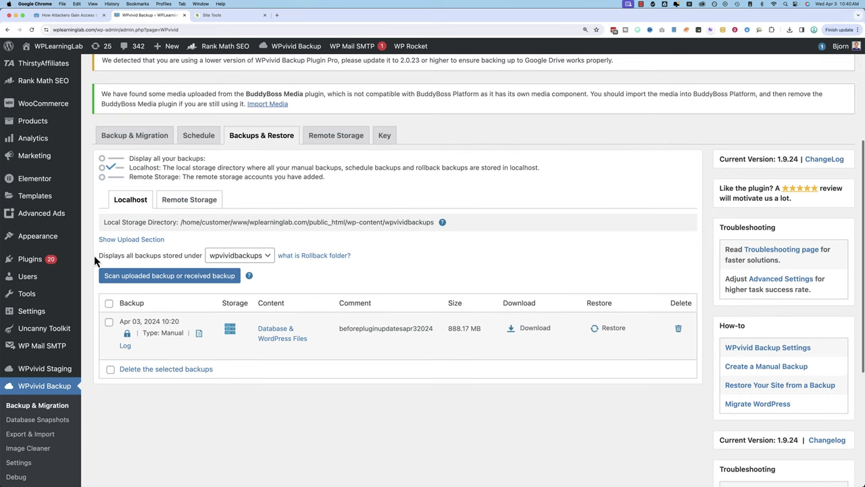
{"action": "left_click", "coordinate": [65, 268]}
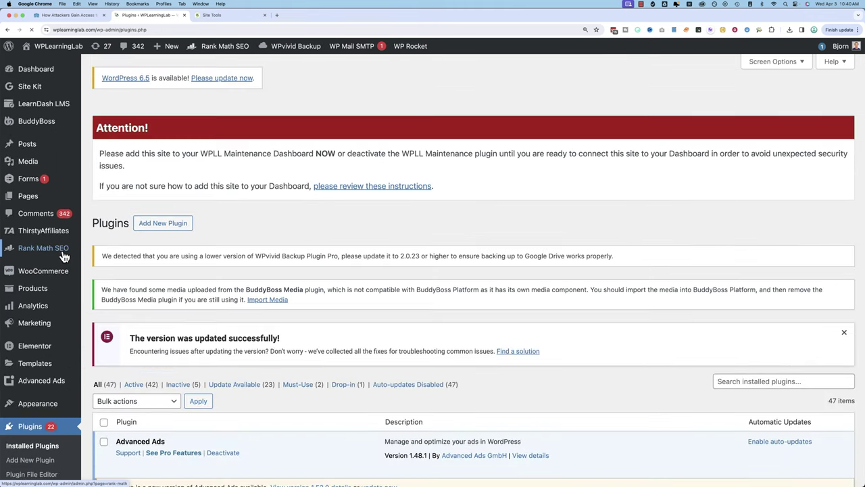
{"action": "scroll", "coordinate": [105, 255], "scroll_direction": "down", "scroll_amount": 5}
{"action": "scroll", "coordinate": [105, 255], "scroll_direction": "down", "scroll_amount": 10}
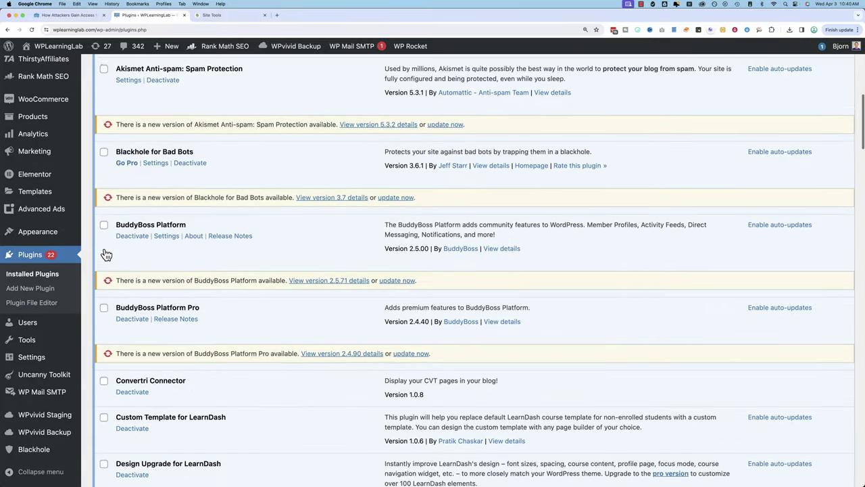
{"action": "scroll", "coordinate": [105, 255], "scroll_direction": "down", "scroll_amount": 3}
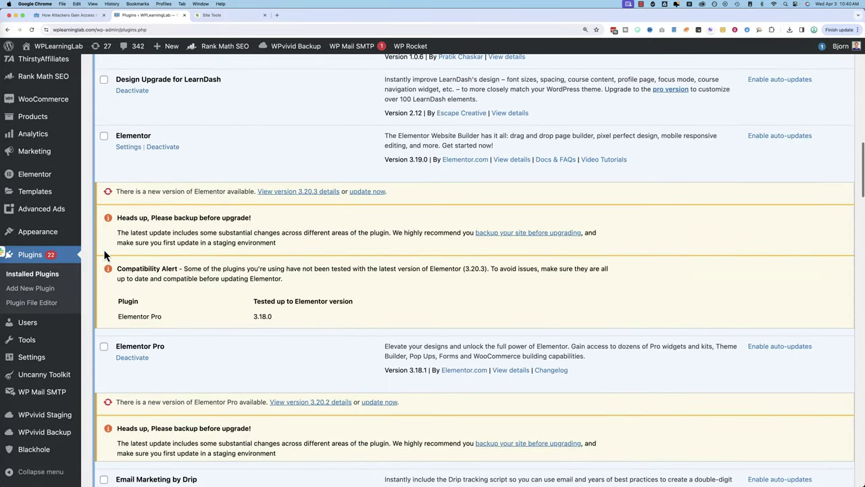
{"action": "scroll", "coordinate": [105, 255], "scroll_direction": "up", "scroll_amount": 20}
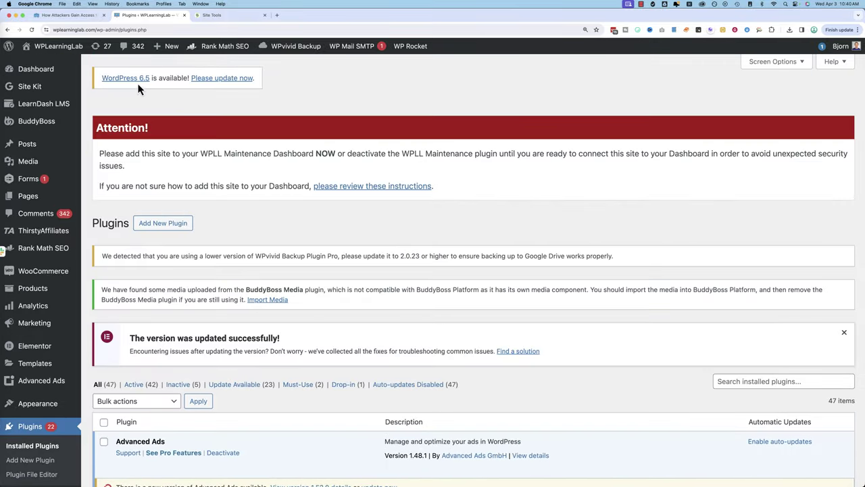
- Open the WordPress Updates page and set WPvivid Backup Pro to back up automatically before updating, saving to localhost
{"action": "mouse_move", "coordinate": [58, 77]}
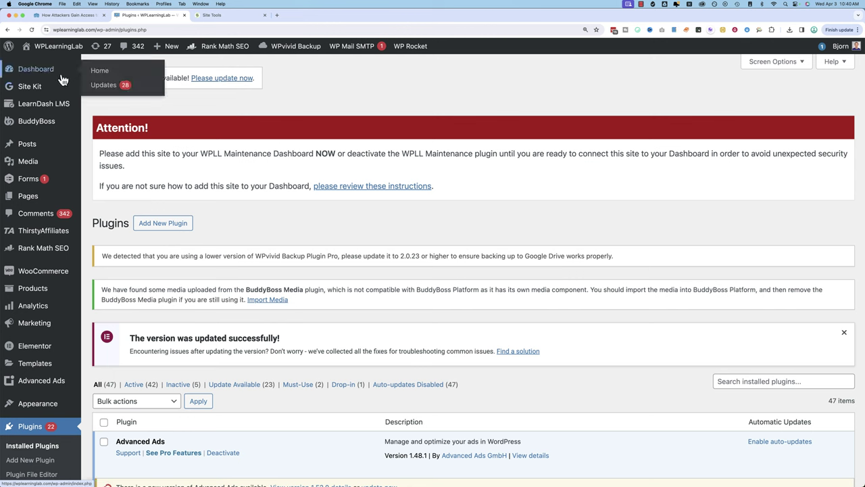
{"action": "left_click", "coordinate": [102, 86]}
{"action": "scroll", "coordinate": [103, 211], "scroll_direction": "down", "scroll_amount": 5}
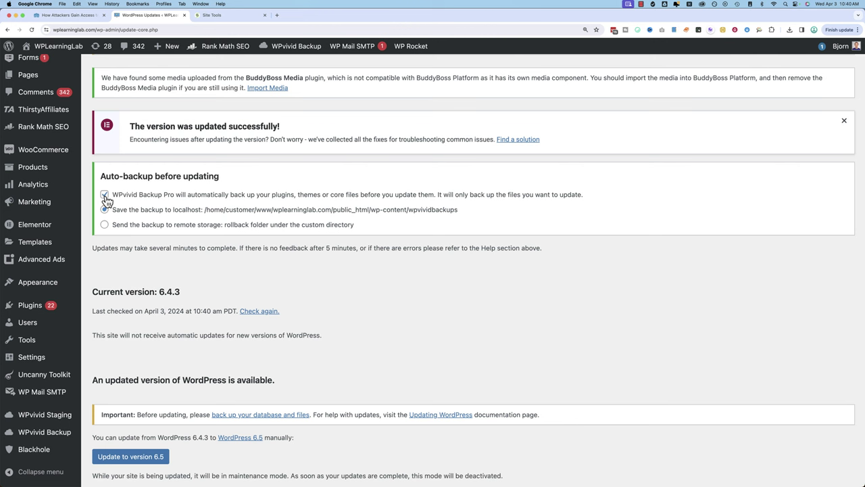
{"action": "mouse_move", "coordinate": [54, 313]}
{"action": "left_click", "coordinate": [106, 196]}
- Select all plugins with available updates on the WordPress Updates page and update them
{"action": "scroll", "coordinate": [110, 306], "scroll_direction": "down", "scroll_amount": 3}
{"action": "scroll", "coordinate": [111, 304], "scroll_direction": "down", "scroll_amount": 10}
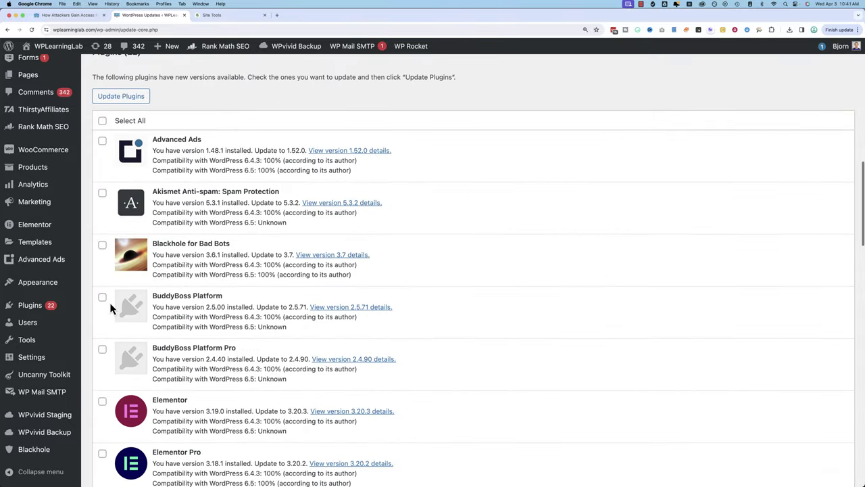
{"action": "scroll", "coordinate": [112, 300], "scroll_direction": "up", "scroll_amount": 7}
{"action": "left_click", "coordinate": [102, 342]}
{"action": "scroll", "coordinate": [118, 324], "scroll_direction": "down", "scroll_amount": 3}
{"action": "left_click", "coordinate": [128, 223]}
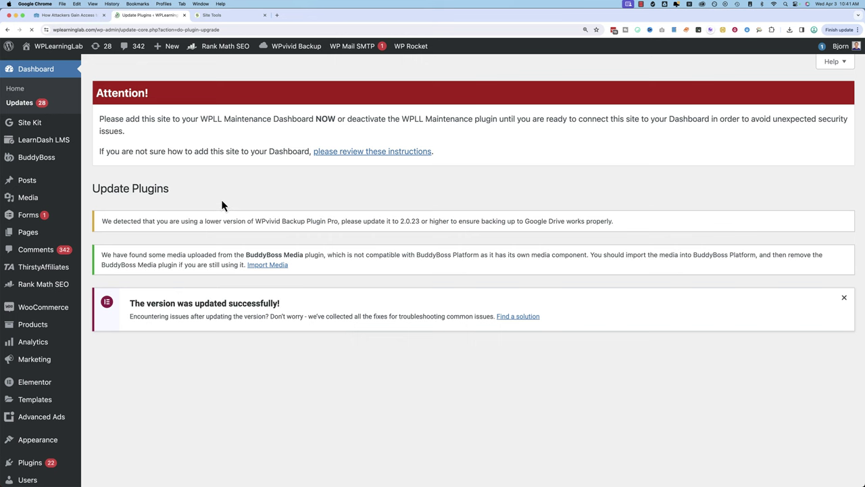
- Dismiss the Elementor version notice and check the plugin update log through to its last entry
{"action": "left_click", "coordinate": [844, 298]}
{"action": "scroll", "coordinate": [500, 390], "scroll_direction": "down", "scroll_amount": 3}
{"action": "scroll", "coordinate": [485, 390], "scroll_direction": "up", "scroll_amount": 3}
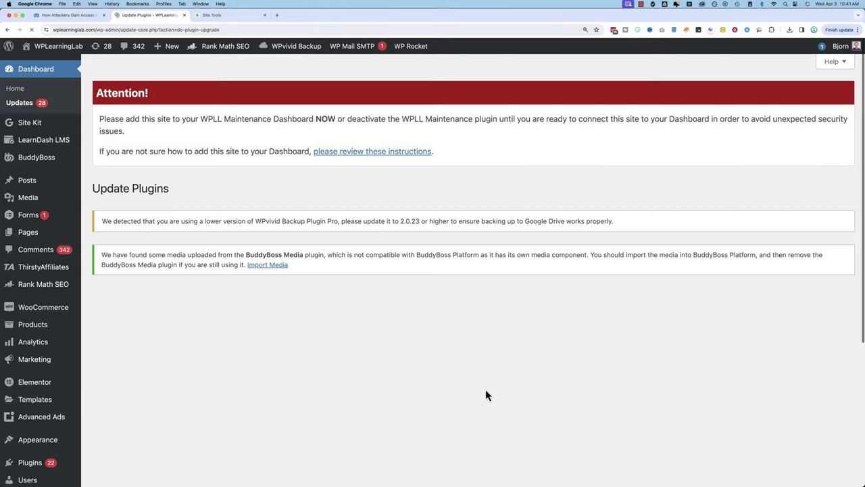
{"action": "scroll", "coordinate": [263, 350], "scroll_direction": "down", "scroll_amount": 6}
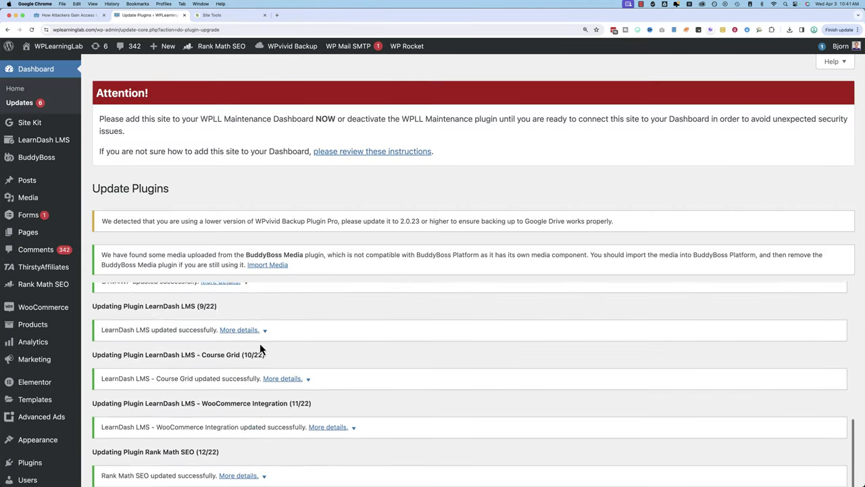
{"action": "scroll", "coordinate": [260, 348], "scroll_direction": "down", "scroll_amount": 5}
{"action": "scroll", "coordinate": [257, 450], "scroll_direction": "down", "scroll_amount": 3}
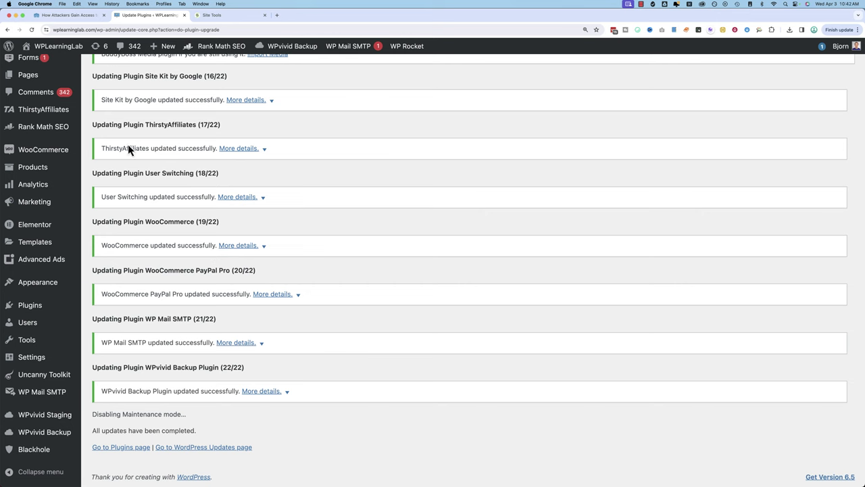
{"action": "scroll", "coordinate": [128, 254], "scroll_direction": "up", "scroll_amount": 15}
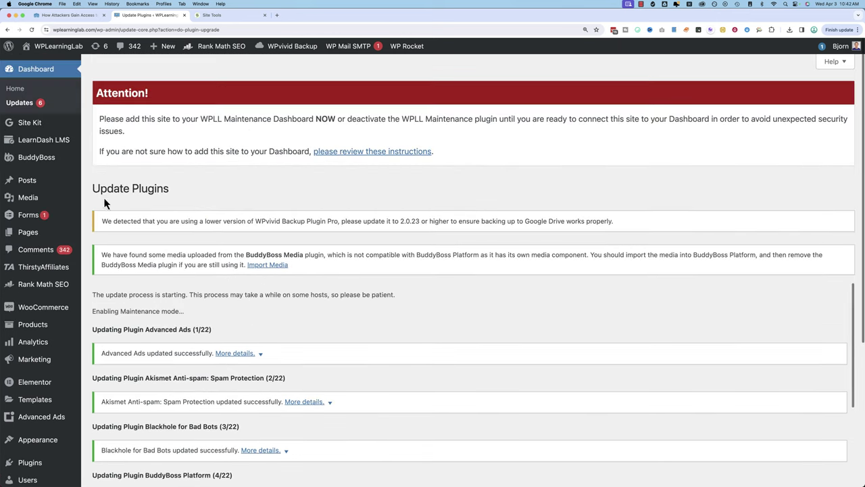
- Return to the WordPress Updates page, update all listed themes and check the theme update log
{"action": "left_click", "coordinate": [24, 104]}
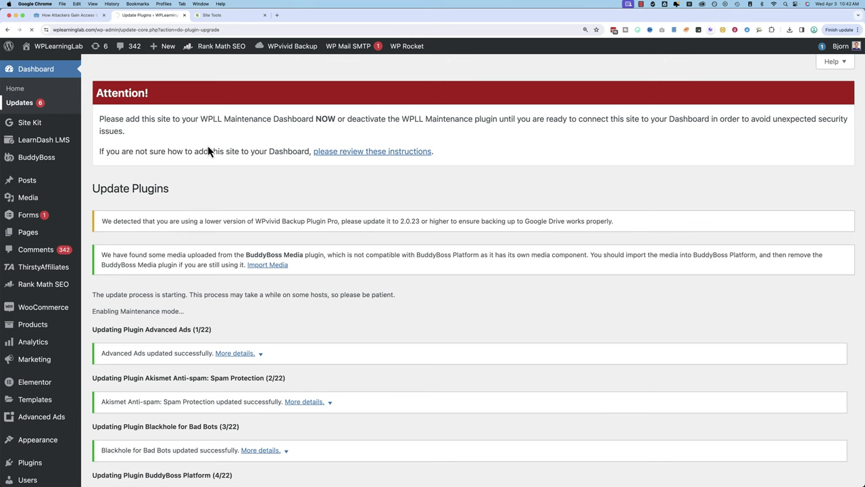
{"action": "mouse_move", "coordinate": [74, 387]}
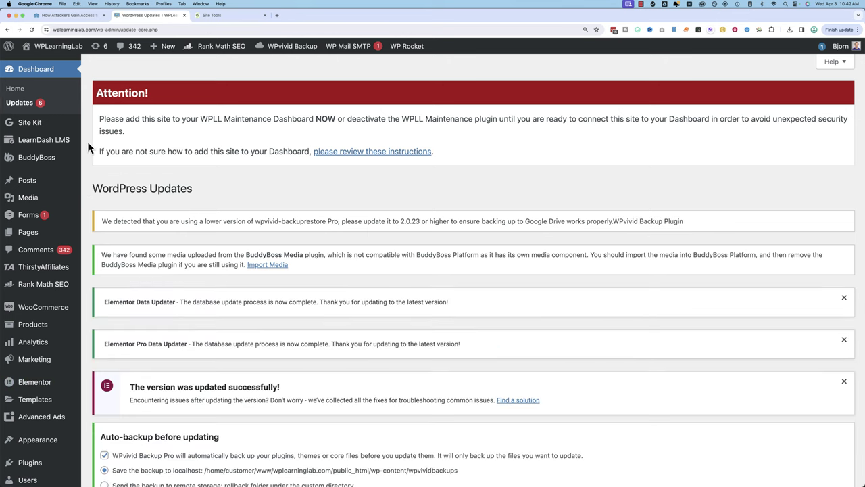
{"action": "mouse_move", "coordinate": [27, 465]}
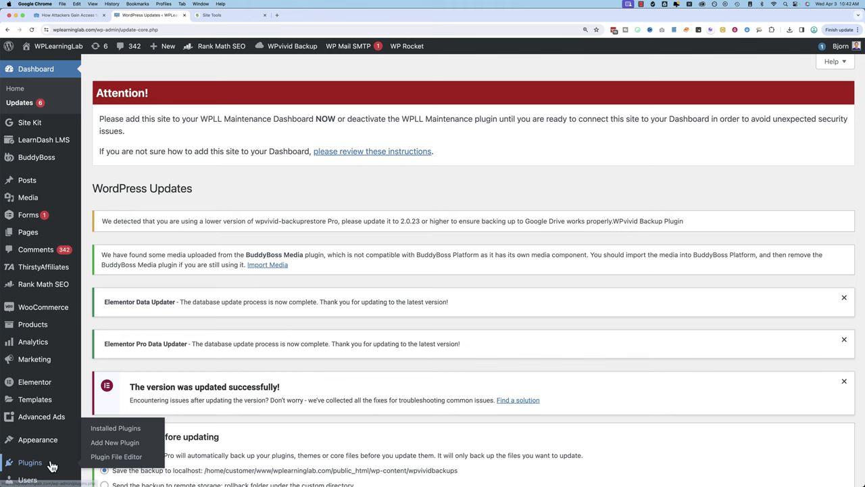
{"action": "scroll", "coordinate": [95, 351], "scroll_direction": "down", "scroll_amount": 5}
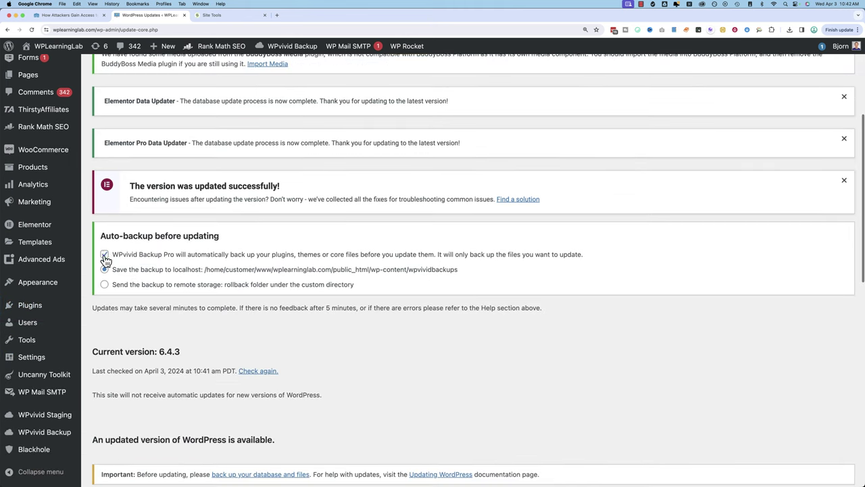
{"action": "scroll", "coordinate": [122, 372], "scroll_direction": "down", "scroll_amount": 8}
{"action": "scroll", "coordinate": [162, 338], "scroll_direction": "down", "scroll_amount": 2}
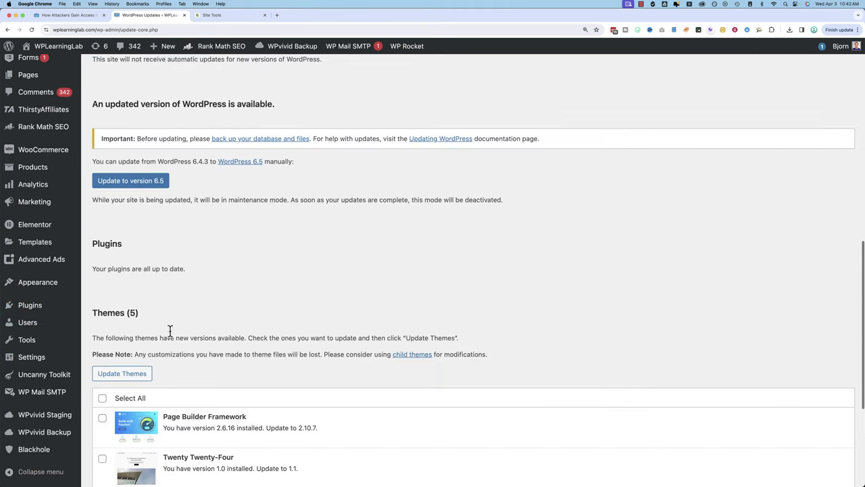
{"action": "scroll", "coordinate": [206, 301], "scroll_direction": "down", "scroll_amount": 5}
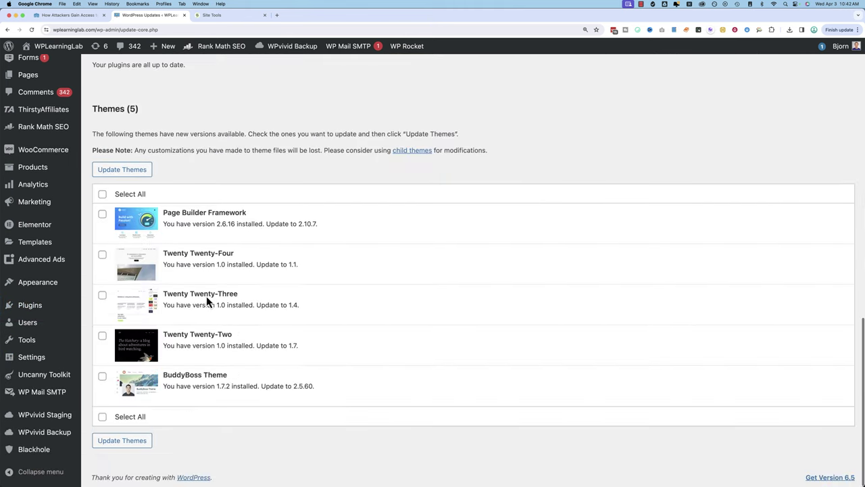
{"action": "left_click", "coordinate": [103, 195]}
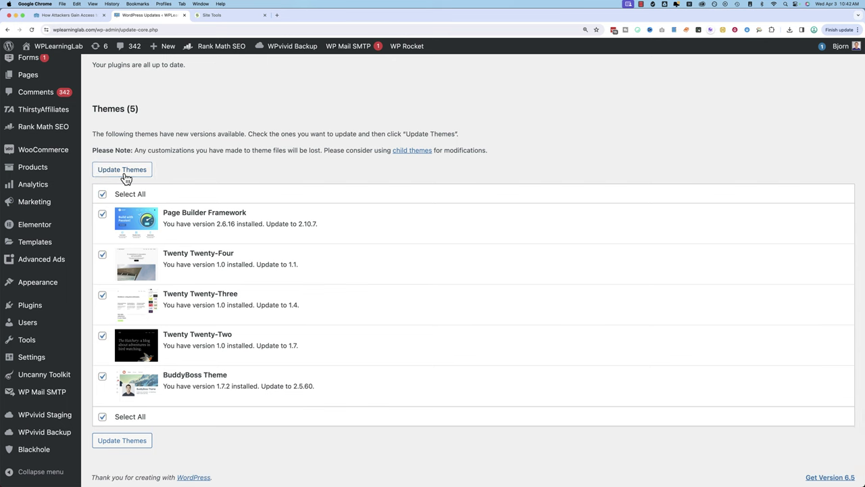
{"action": "left_click", "coordinate": [124, 175]}
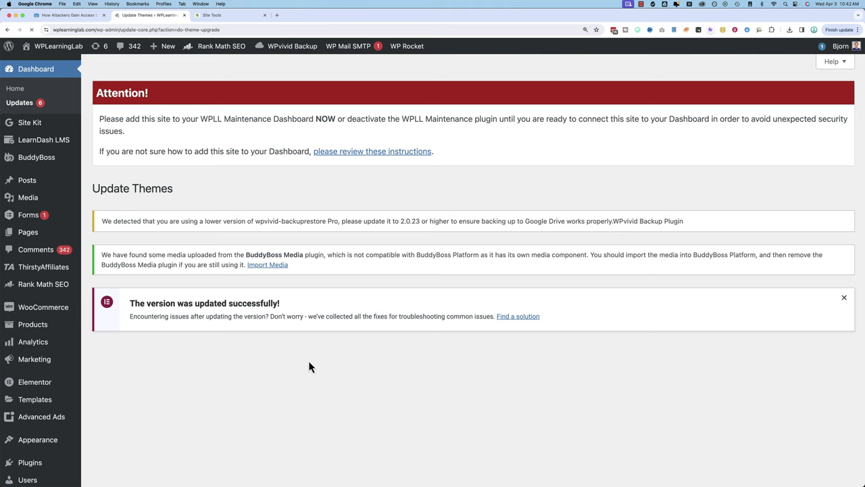
{"action": "scroll", "coordinate": [300, 413], "scroll_direction": "down", "scroll_amount": 5}
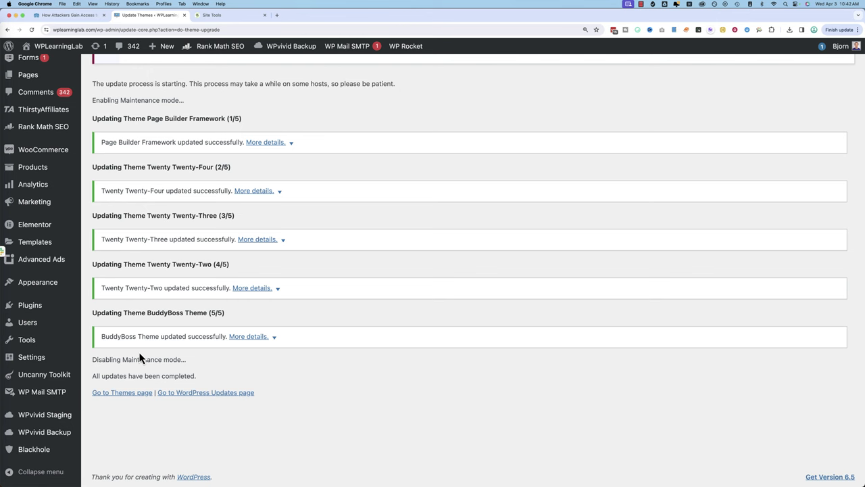
{"action": "scroll", "coordinate": [125, 358], "scroll_direction": "up", "scroll_amount": 4}
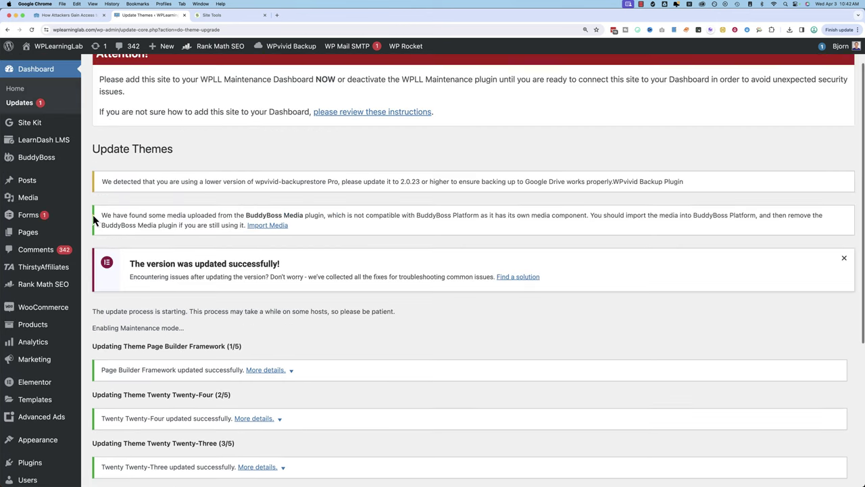
- Reopen the WordPress Updates page and update WordPress core to version 6.5
{"action": "left_click", "coordinate": [30, 107]}
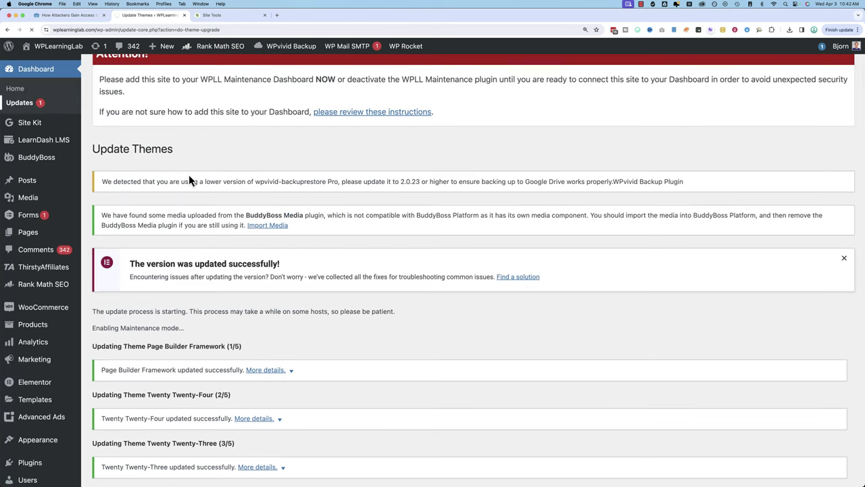
{"action": "scroll", "coordinate": [136, 241], "scroll_direction": "down", "scroll_amount": 5}
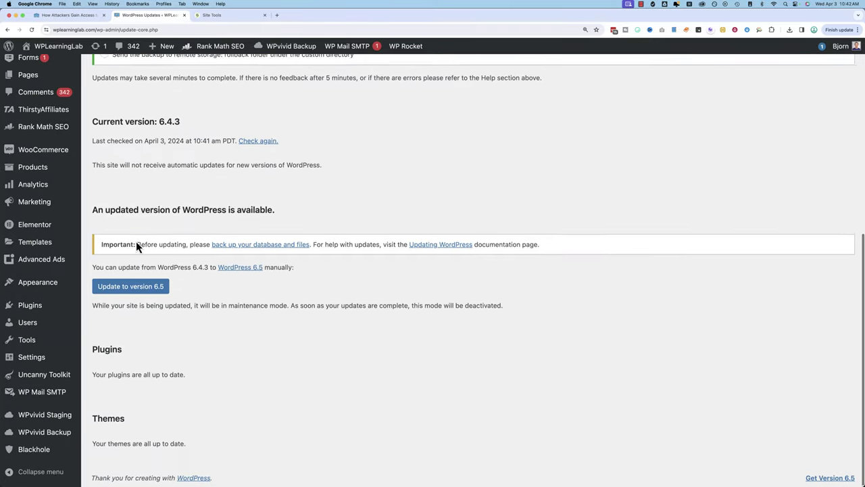
{"action": "left_click", "coordinate": [152, 289]}
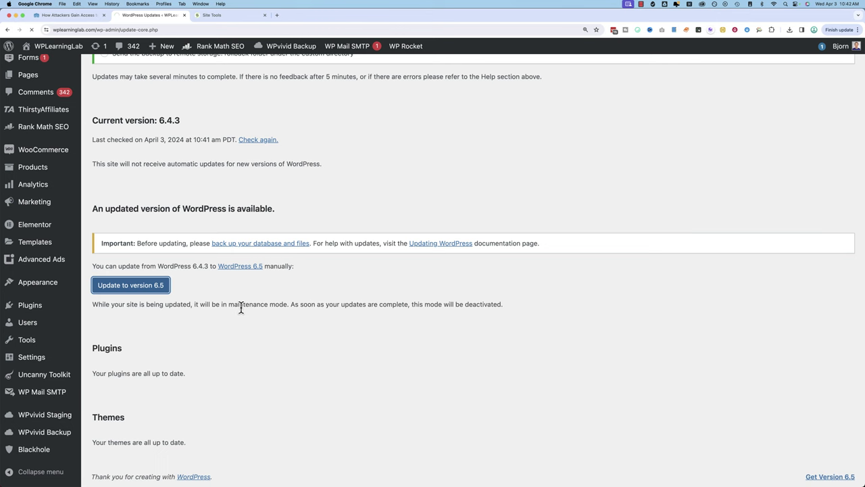
{"action": "scroll", "coordinate": [139, 354], "scroll_direction": "down", "scroll_amount": 4}
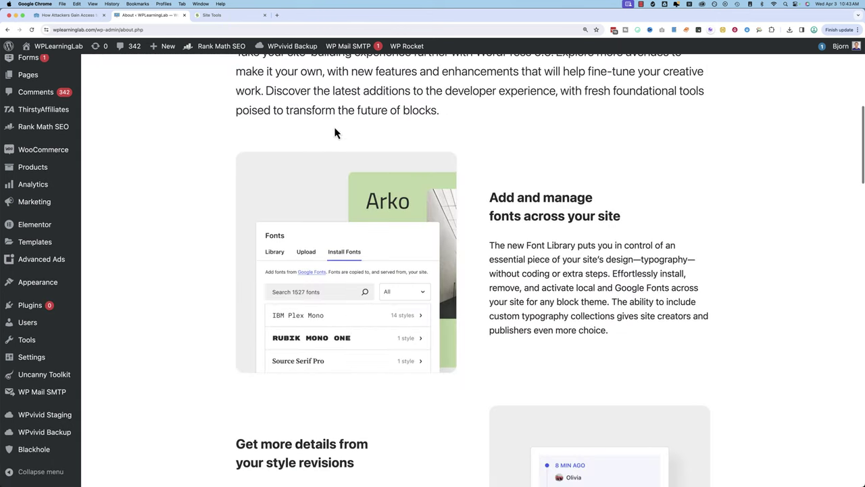
{"action": "scroll", "coordinate": [229, 319], "scroll_direction": "up", "scroll_amount": 5}
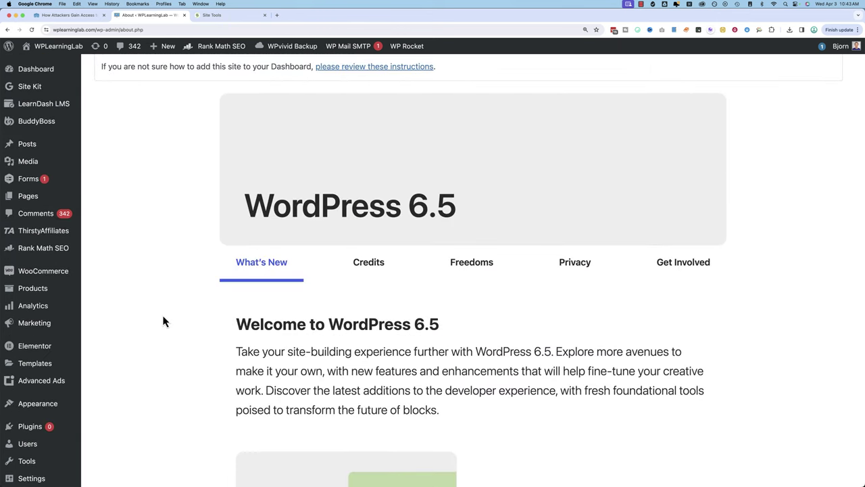
- Open the installed plugins list and check it for remaining update notices and required actions
{"action": "left_click", "coordinate": [56, 438]}
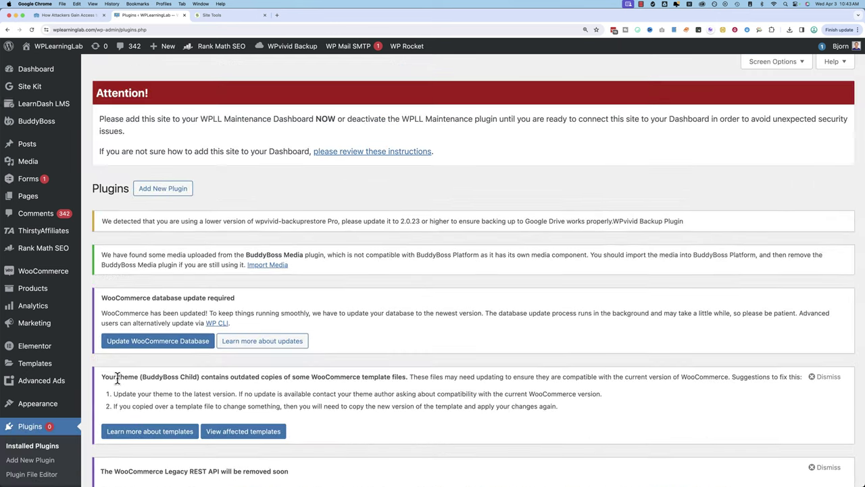
{"action": "scroll", "coordinate": [117, 379], "scroll_direction": "down", "scroll_amount": 15}
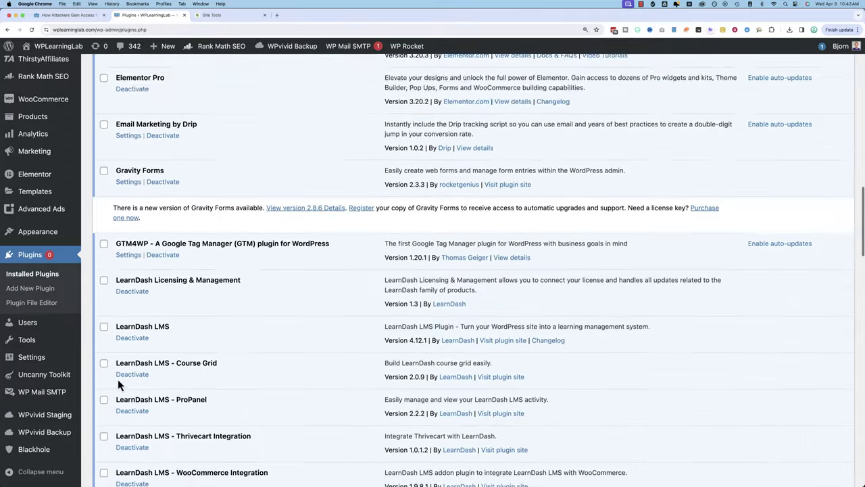
{"action": "scroll", "coordinate": [117, 380], "scroll_direction": "down", "scroll_amount": 10}
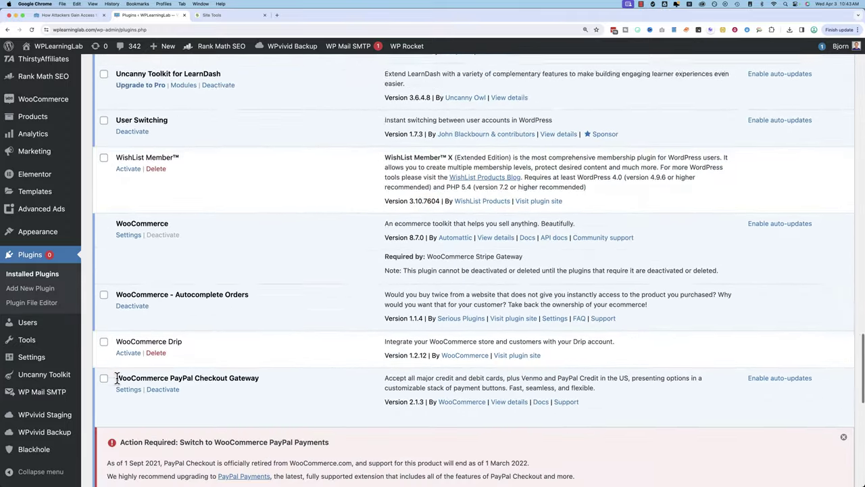
{"action": "scroll", "coordinate": [117, 380], "scroll_direction": "down", "scroll_amount": 6}
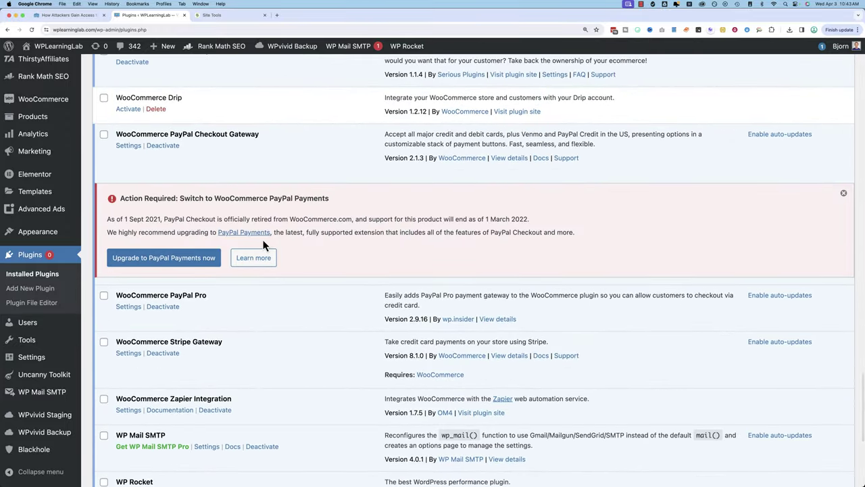
{"action": "scroll", "coordinate": [262, 242], "scroll_direction": "down", "scroll_amount": 8}
{"action": "scroll", "coordinate": [263, 244], "scroll_direction": "up", "scroll_amount": 5}
{"action": "scroll", "coordinate": [263, 244], "scroll_direction": "up", "scroll_amount": 20}
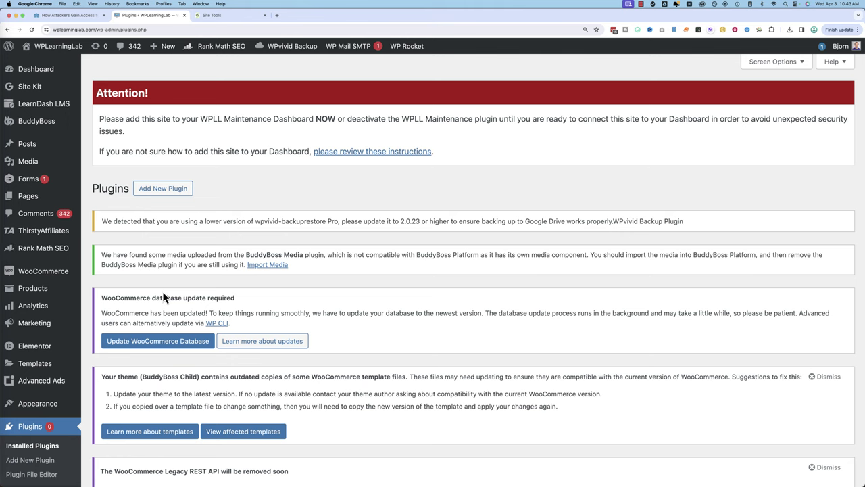
- Switch to the Wordfence article and view its chart of how hacked WordPress sites were compromised
{"action": "left_click", "coordinate": [78, 17]}
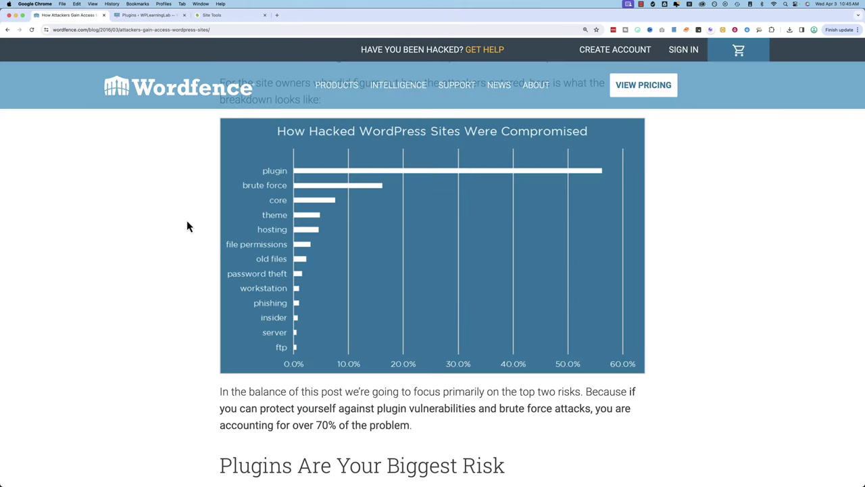